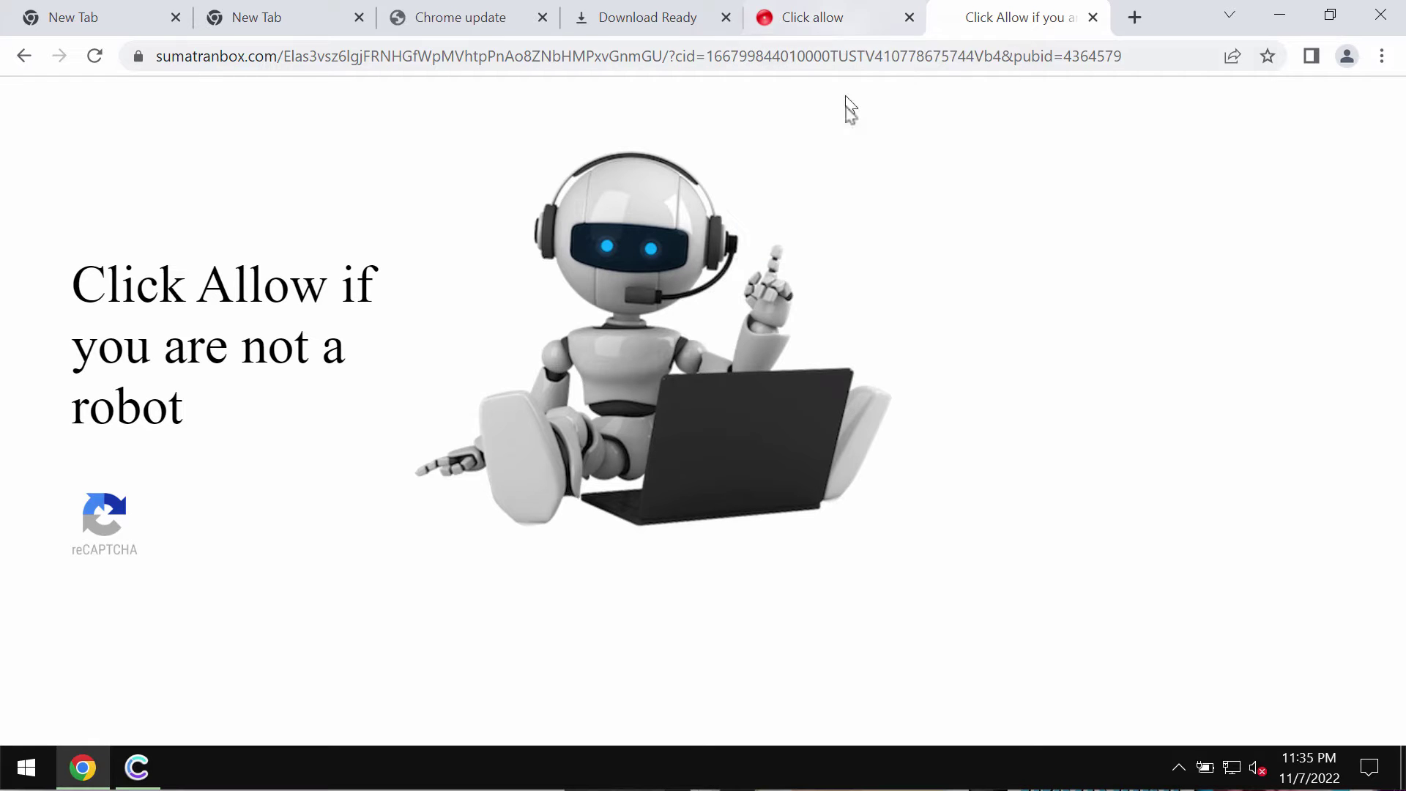
Step: Close the "Click allow" tab and reload the sumatranbox.com page
left_click(908, 17)
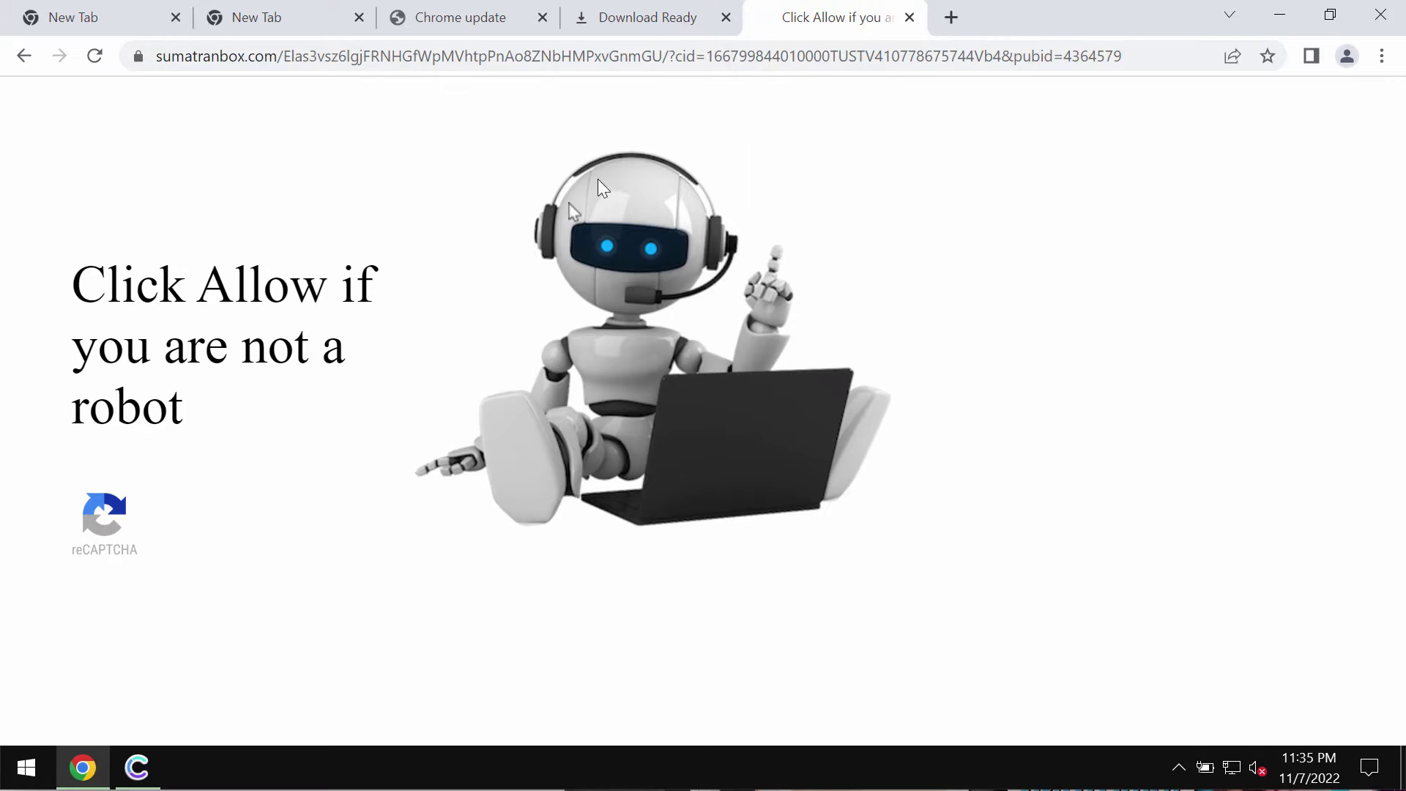
left_click(94, 56)
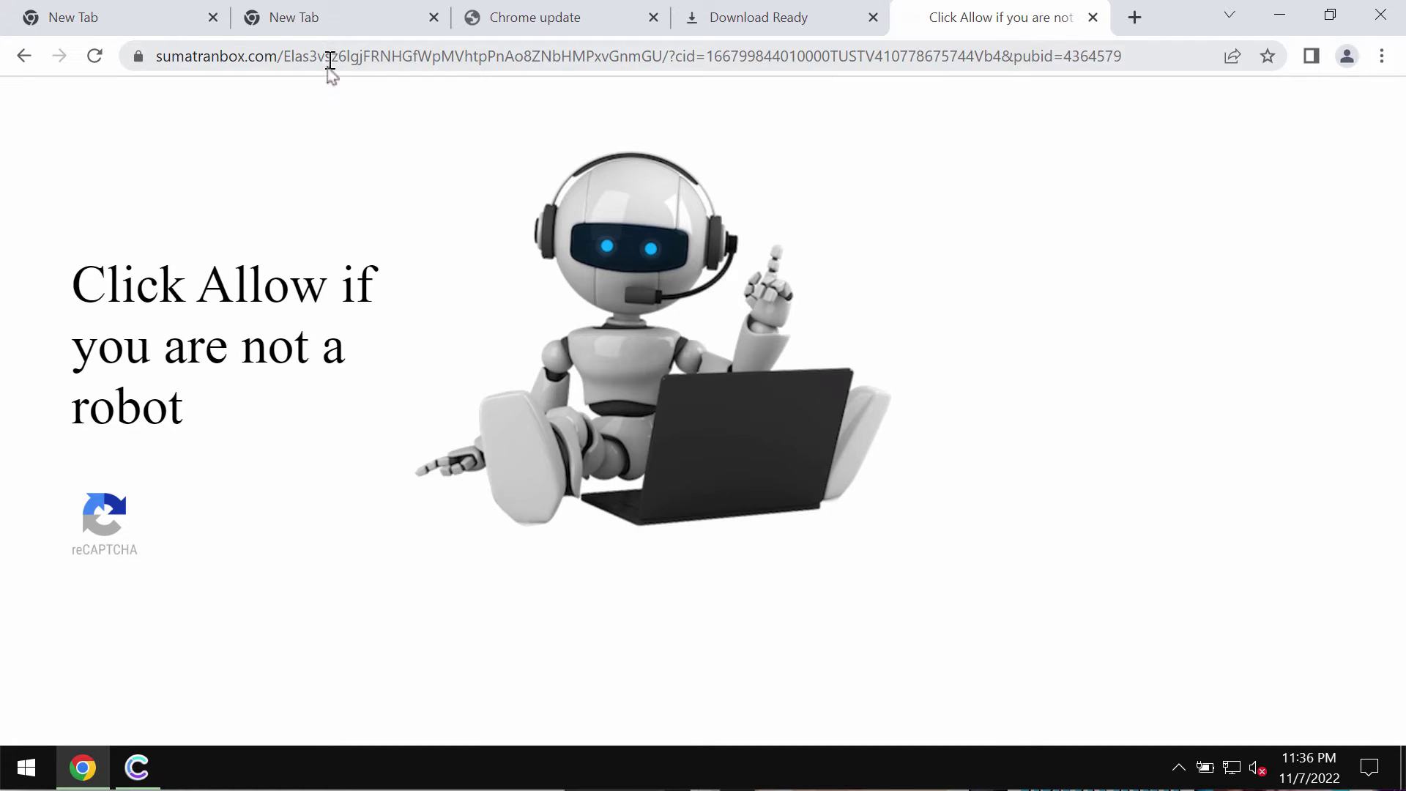
Step: Open the browser's notification permissions under the privacy and security site settings and show the customized site lists
left_click(1383, 59)
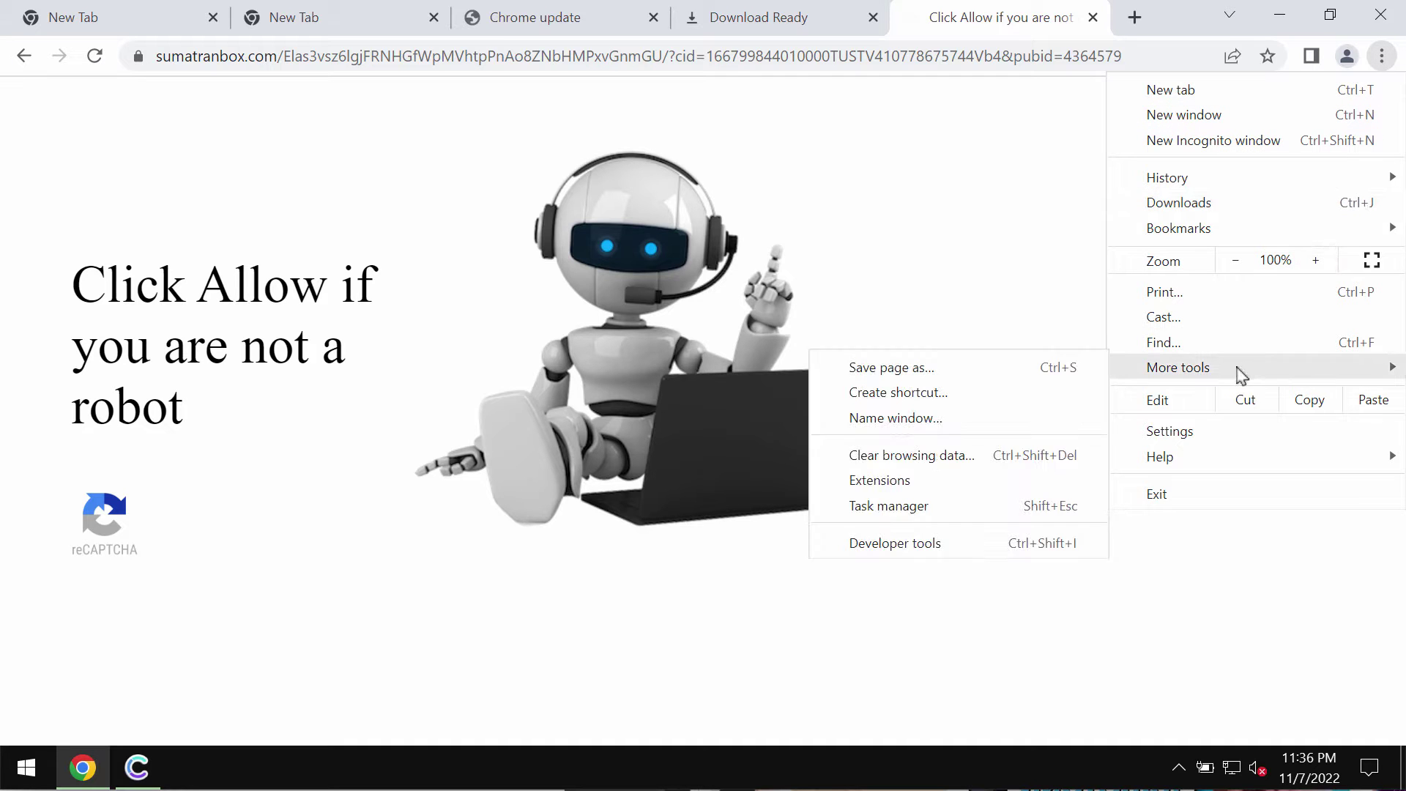
left_click(1193, 432)
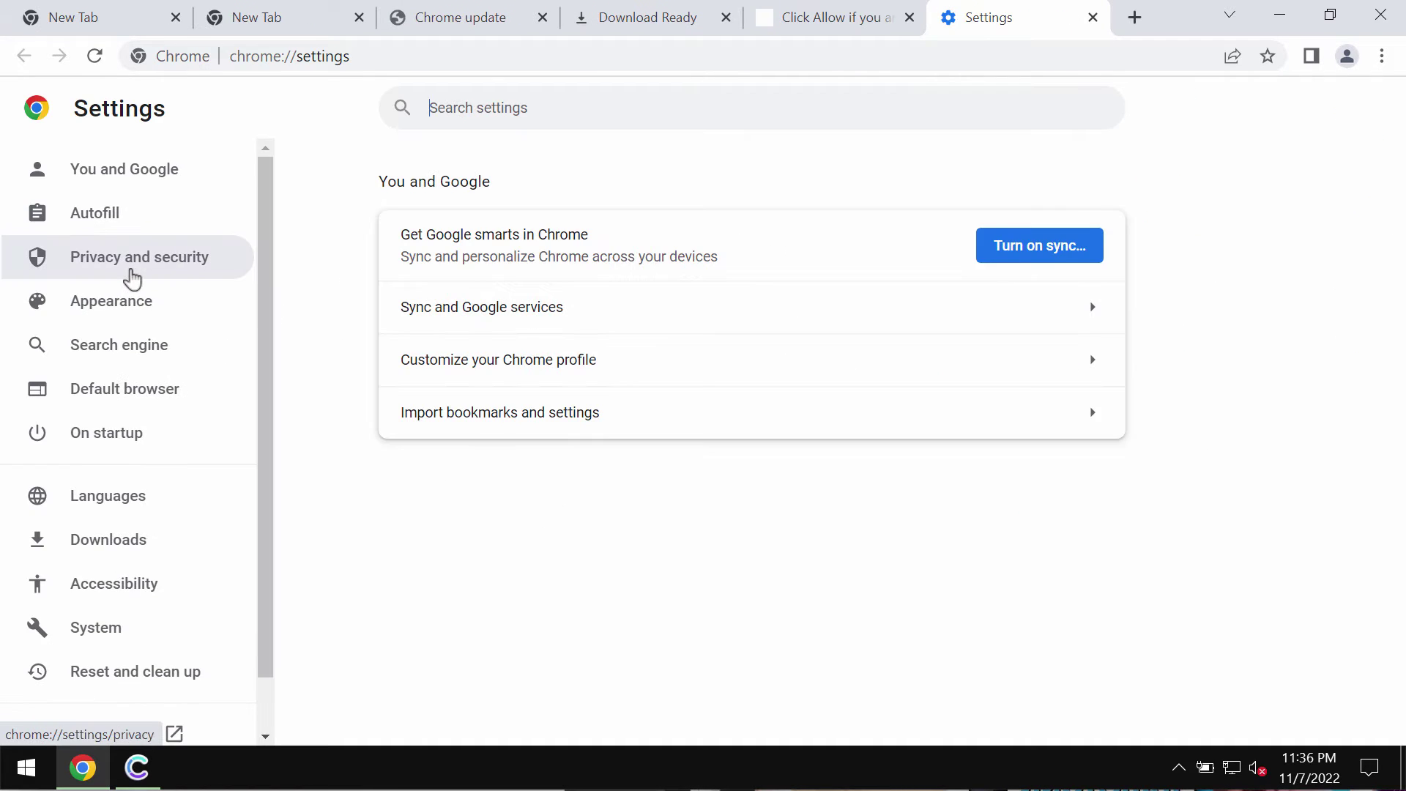
left_click(132, 276)
scroll(627, 628, "down", 1)
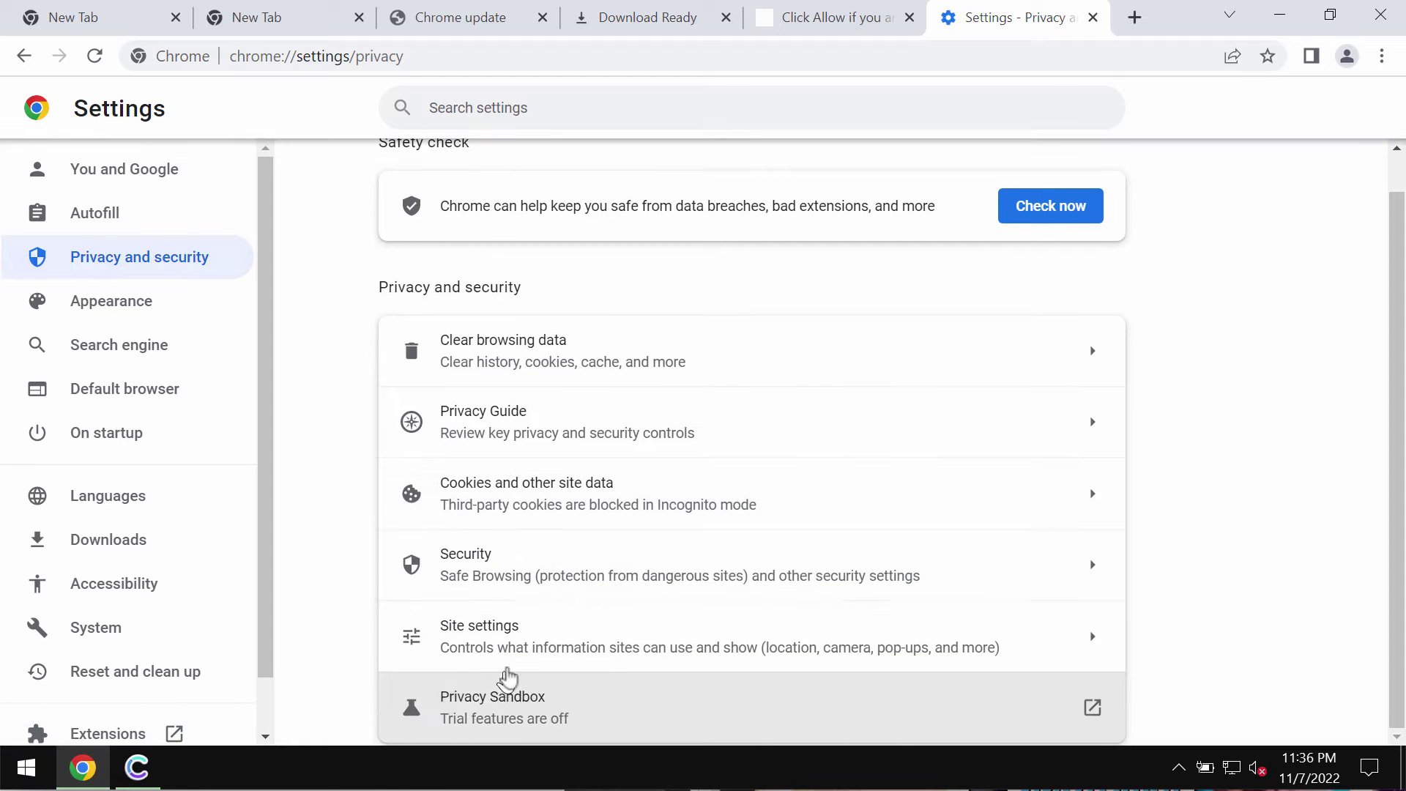
left_click(508, 640)
scroll(574, 586, "down", 12)
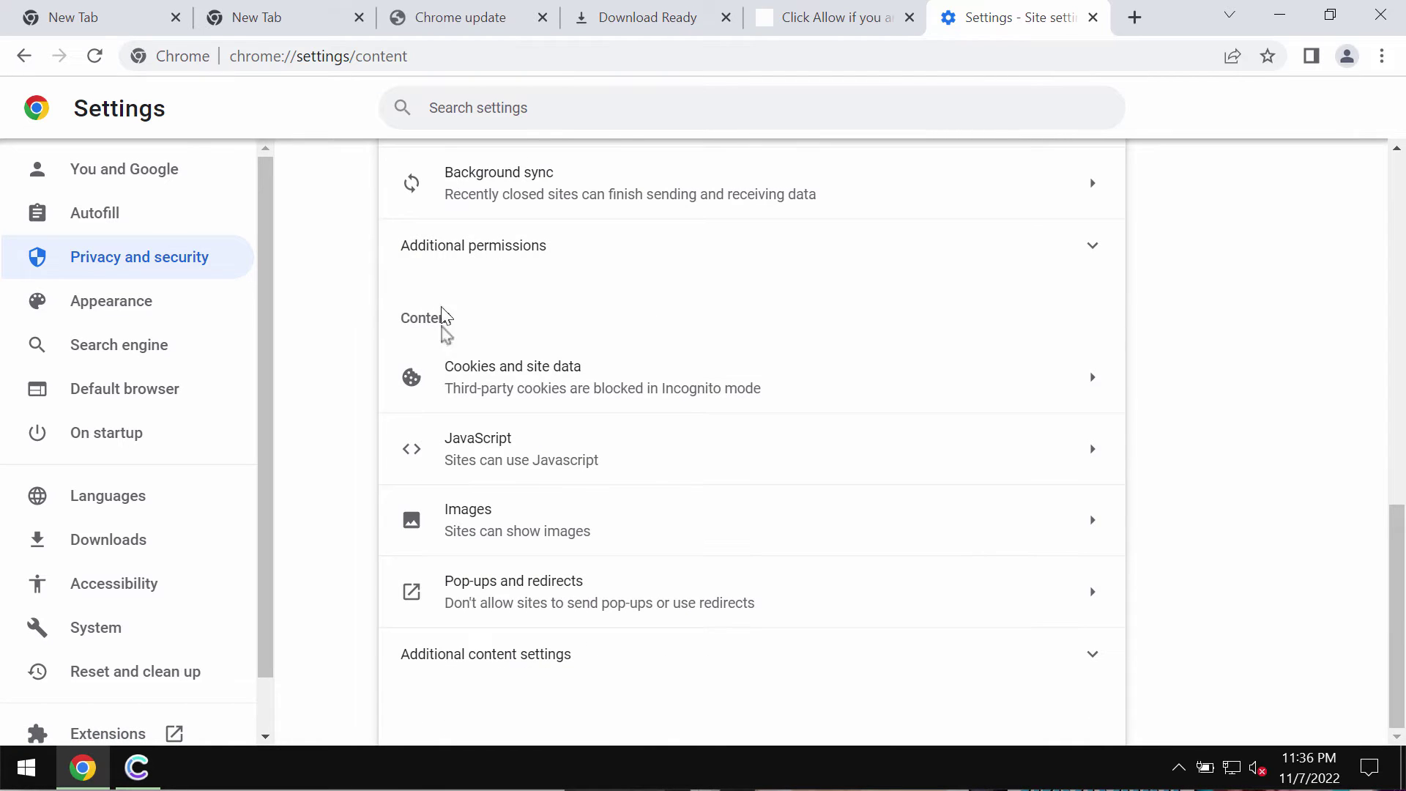
scroll(443, 323, "up", 9)
scroll(508, 471, "down", 2)
scroll(538, 521, "down", 2)
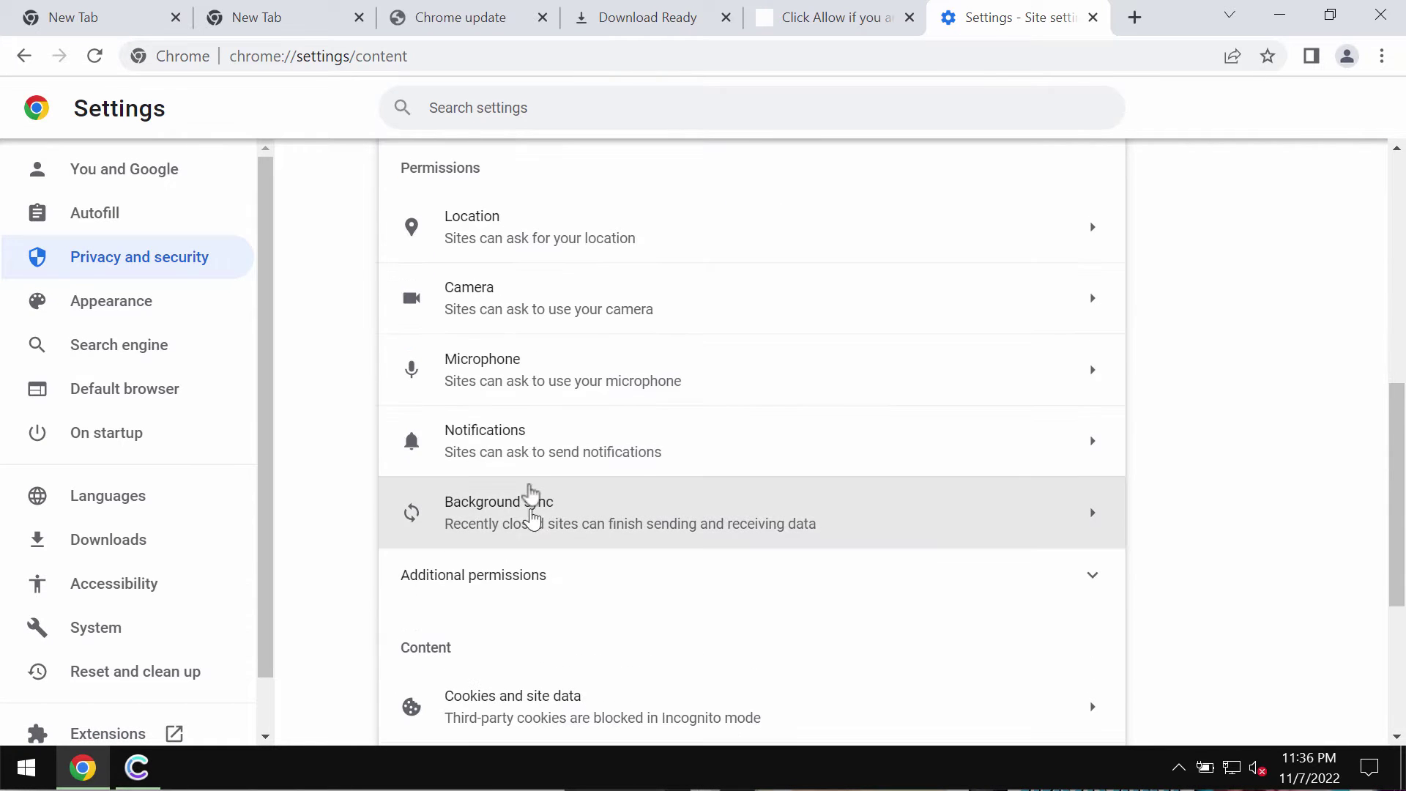
left_click(527, 440)
scroll(732, 480, "down", 3)
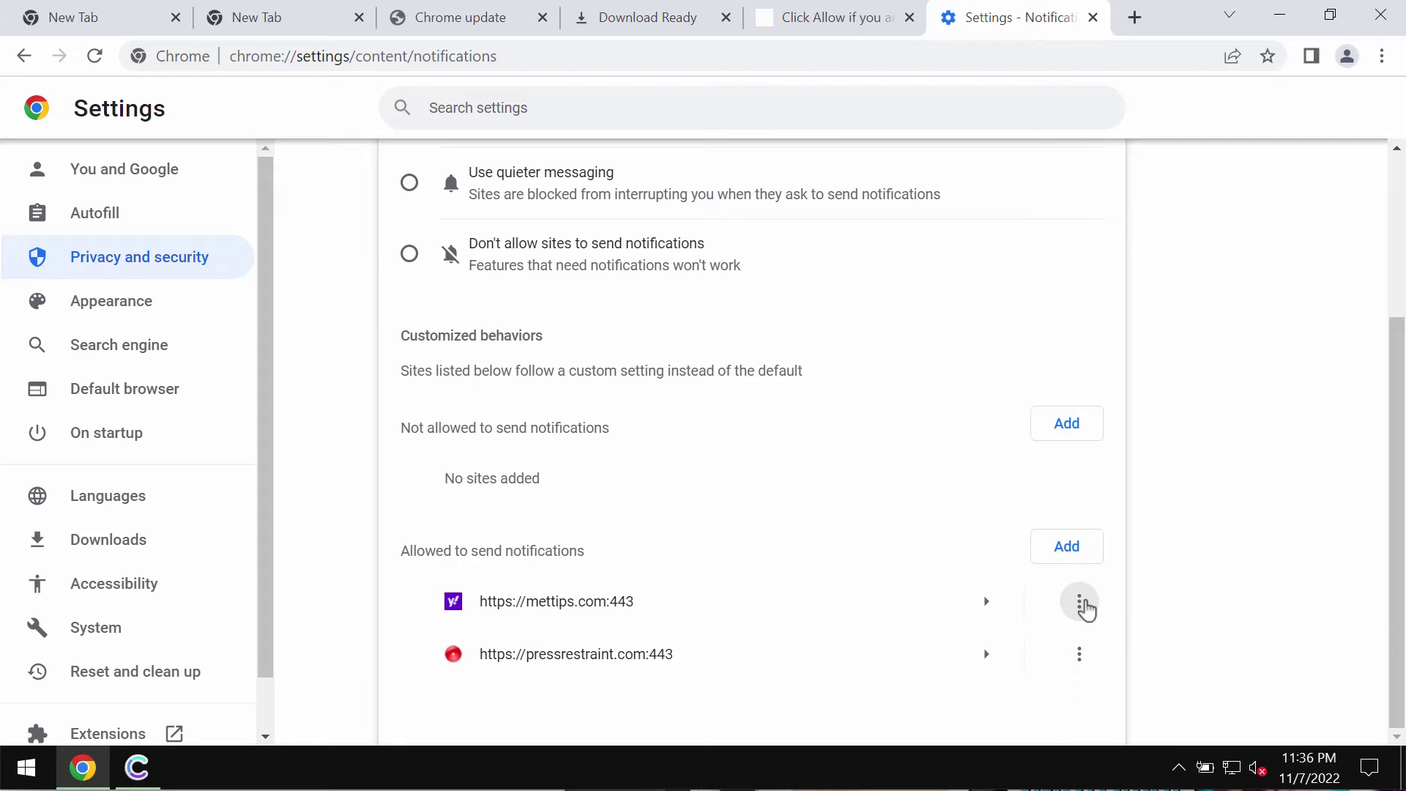
left_click(1081, 603)
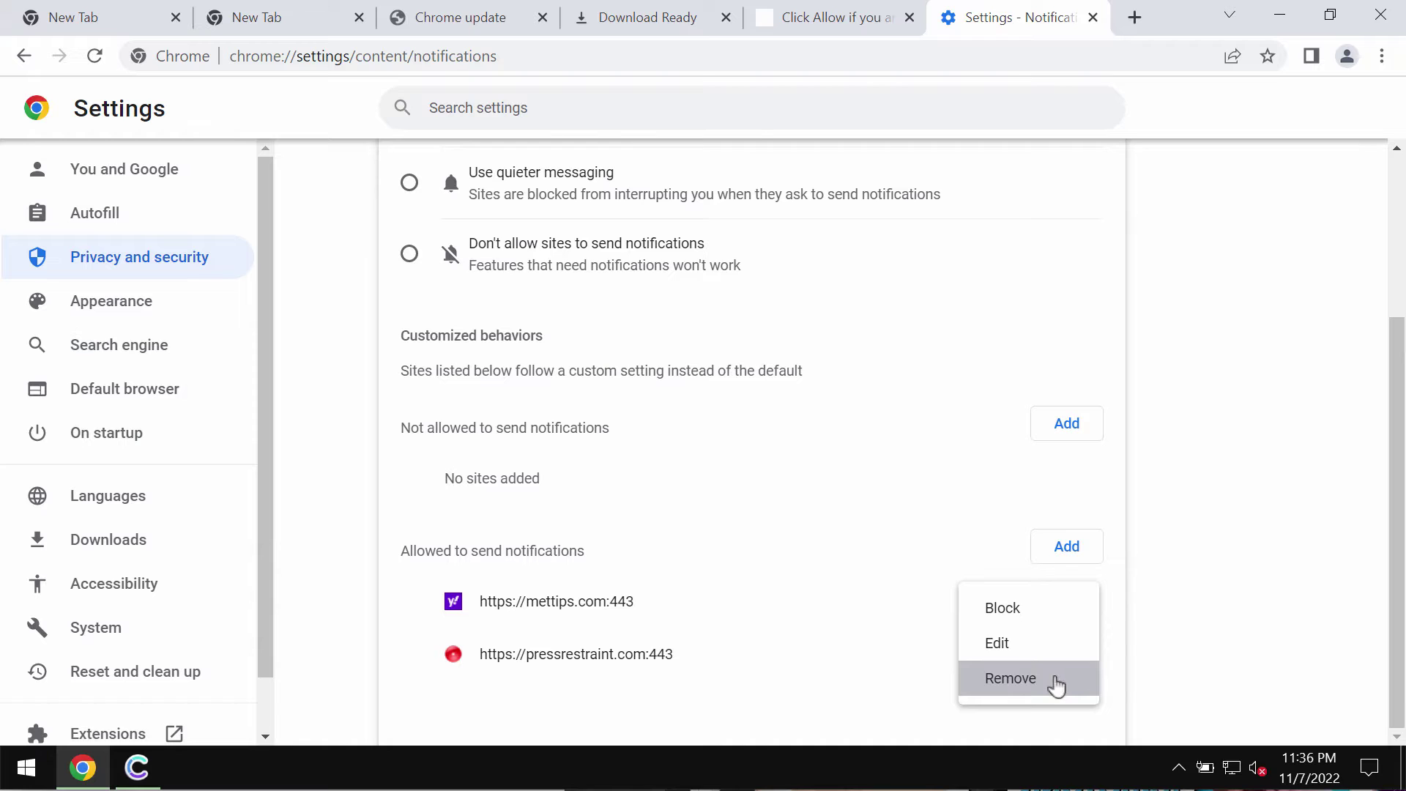
left_click(1055, 685)
left_click(1080, 653)
left_click(1046, 661)
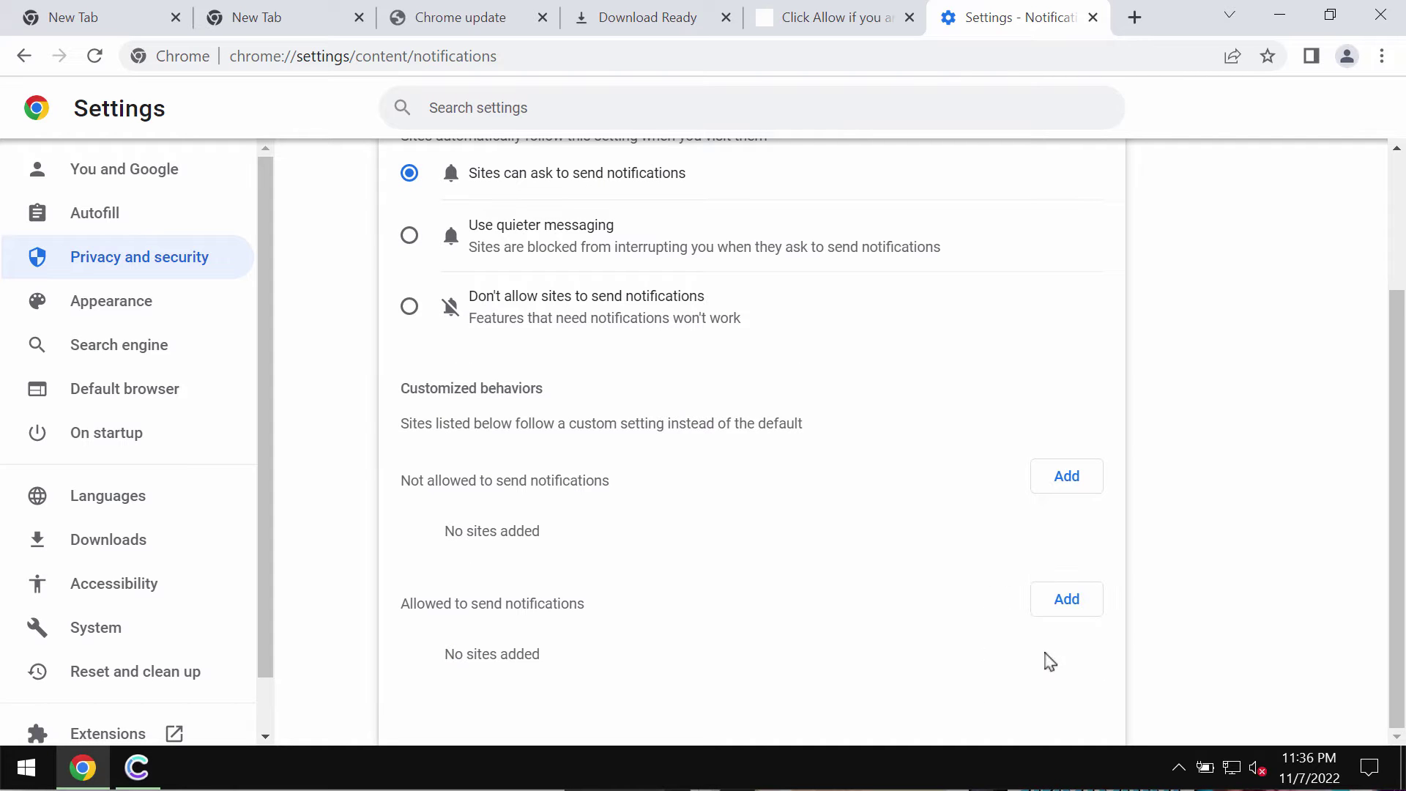
Step: Load combocleaner.com in place of the notification settings page
left_click(754, 52)
type("c")
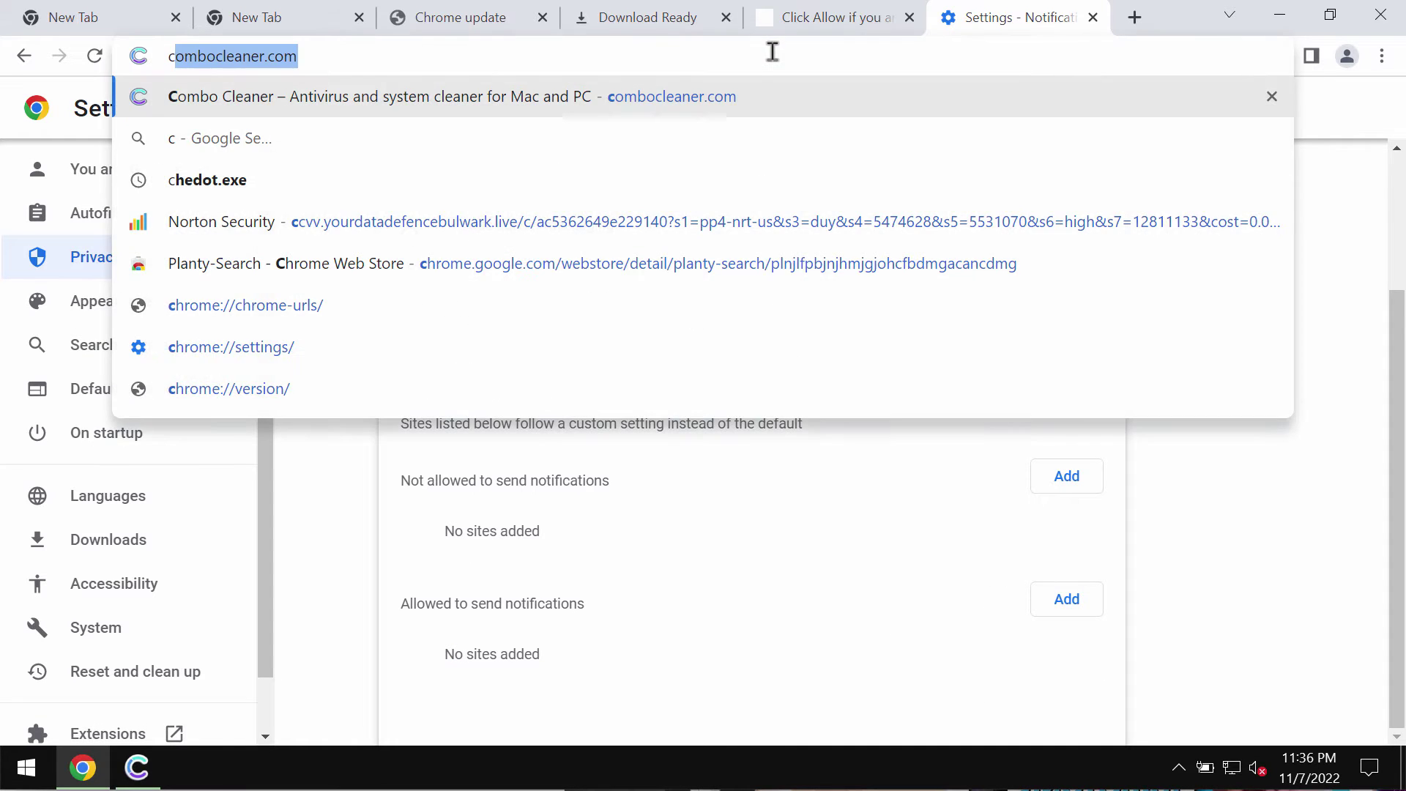
key("Return")
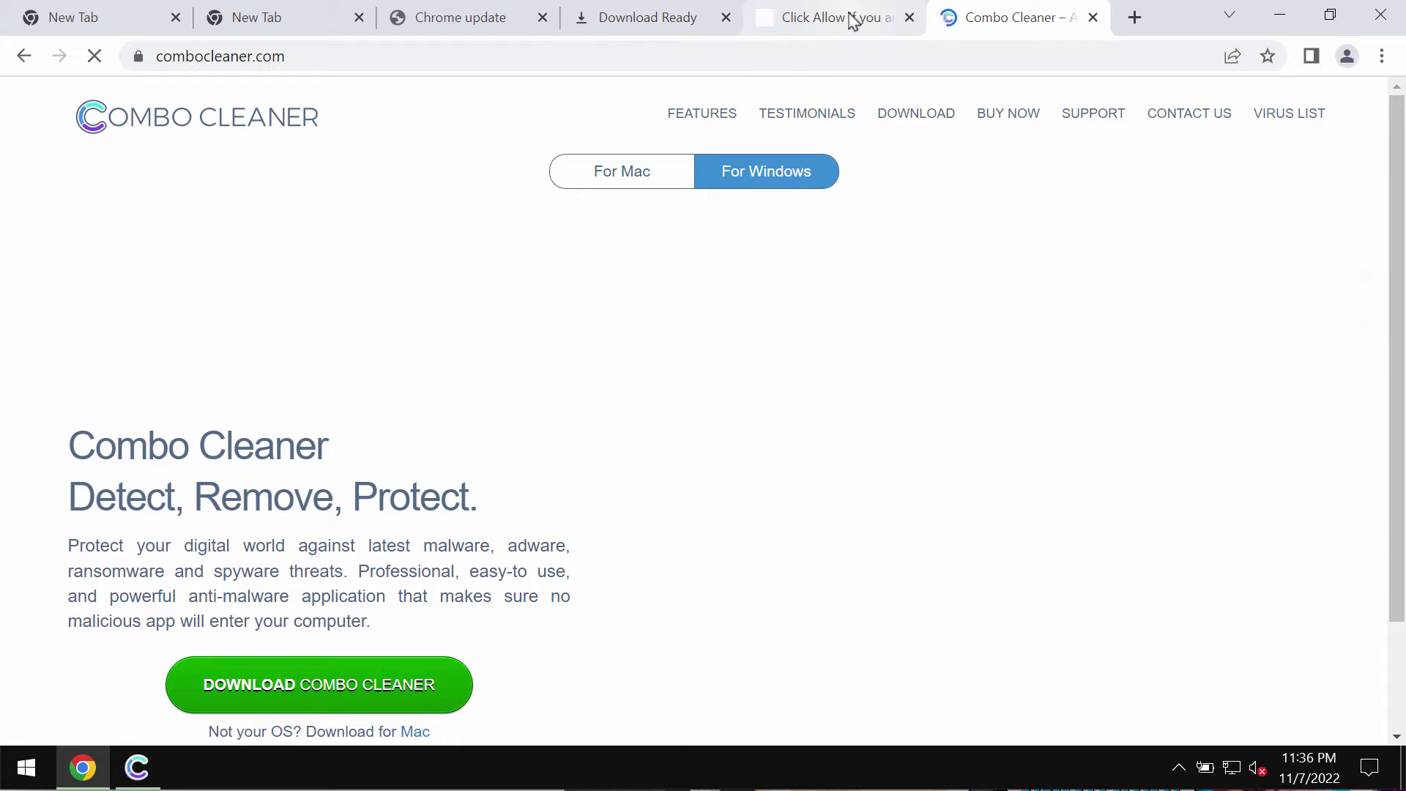
Step: Close the "Click Allow if you are not a robot" and "Download Ready" tabs, keeping the Combo Cleaner site open
left_click(910, 20)
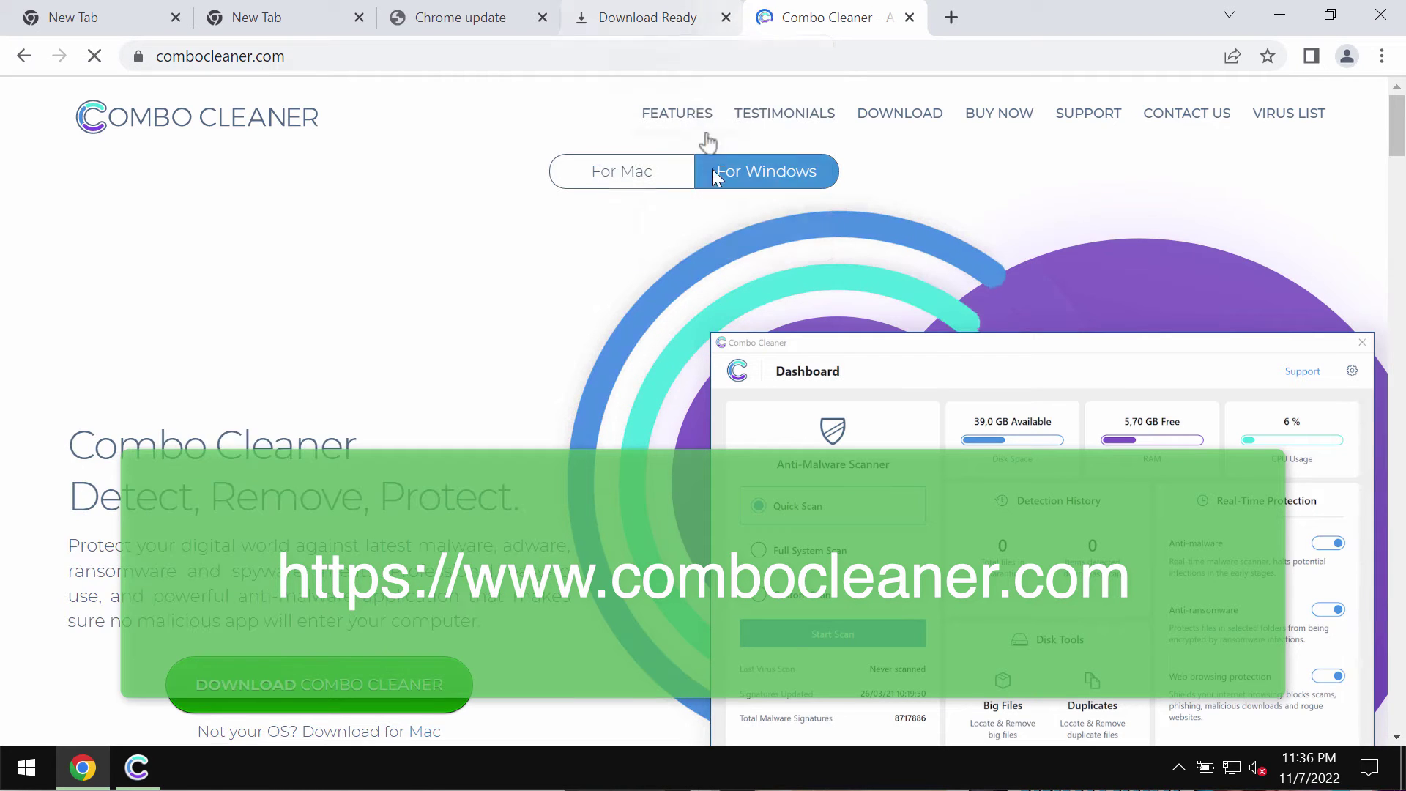
left_click(710, 25)
left_click(957, 24)
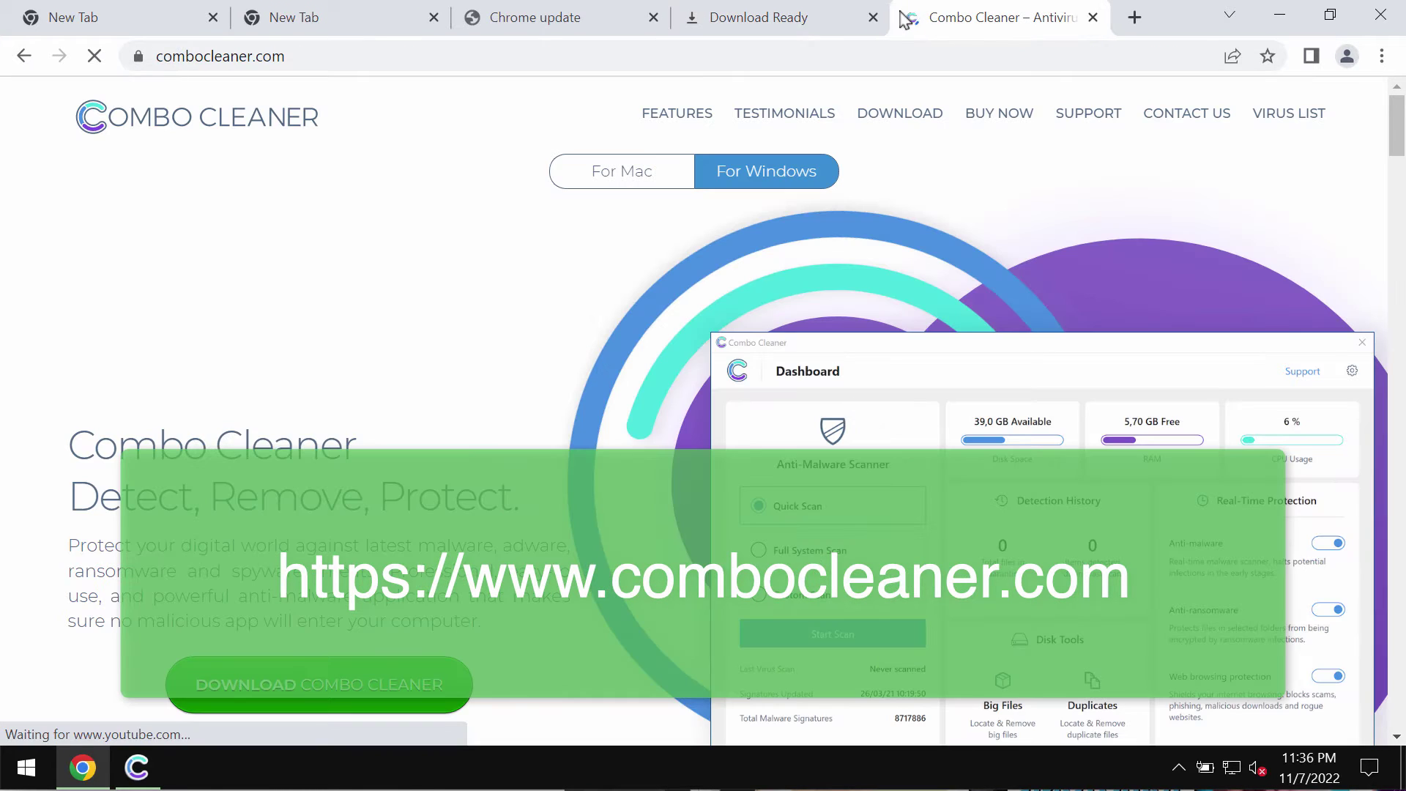
left_click(873, 18)
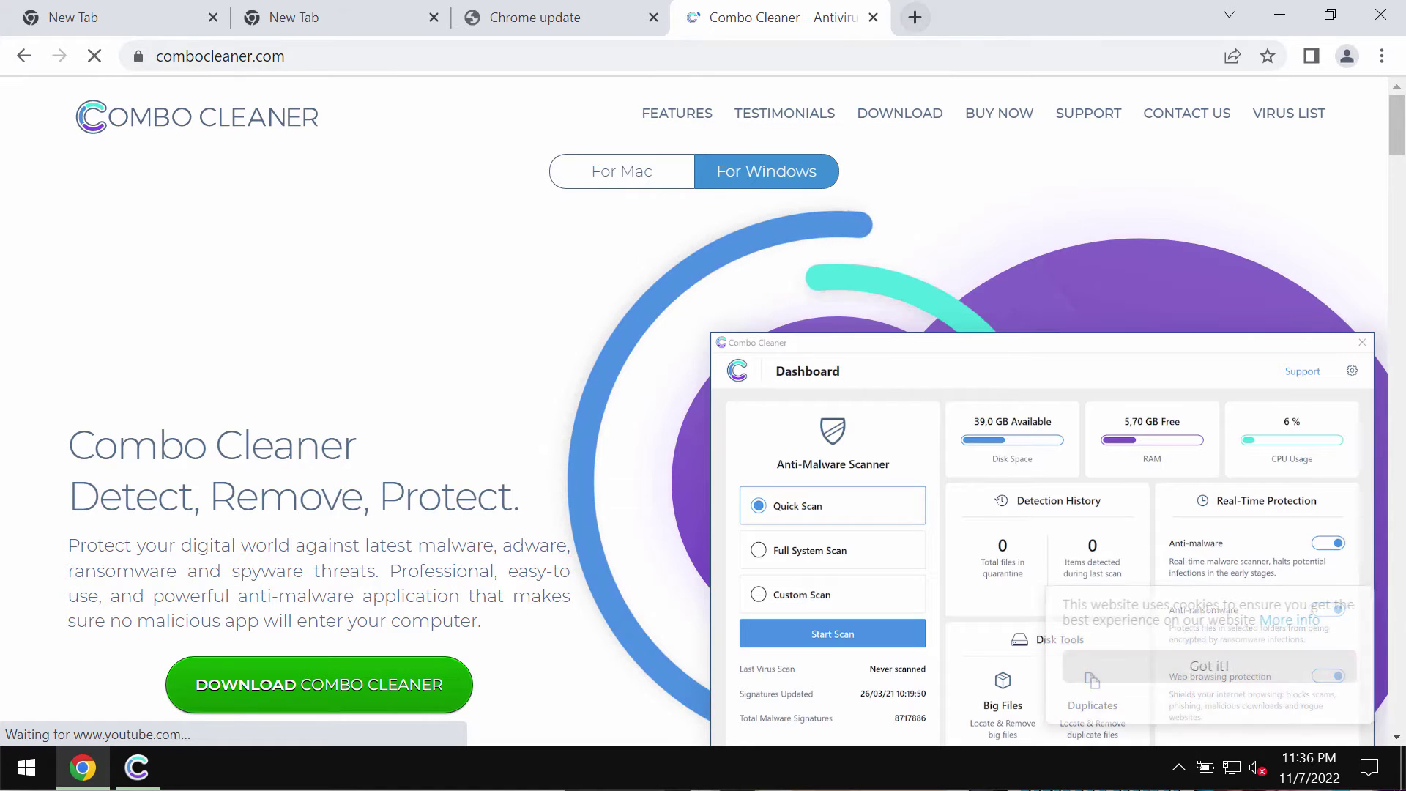
Step: Minimize the browser, switch to the Combo Cleaner application and return from its settings to the dashboard
left_click(1280, 16)
left_click(688, 408)
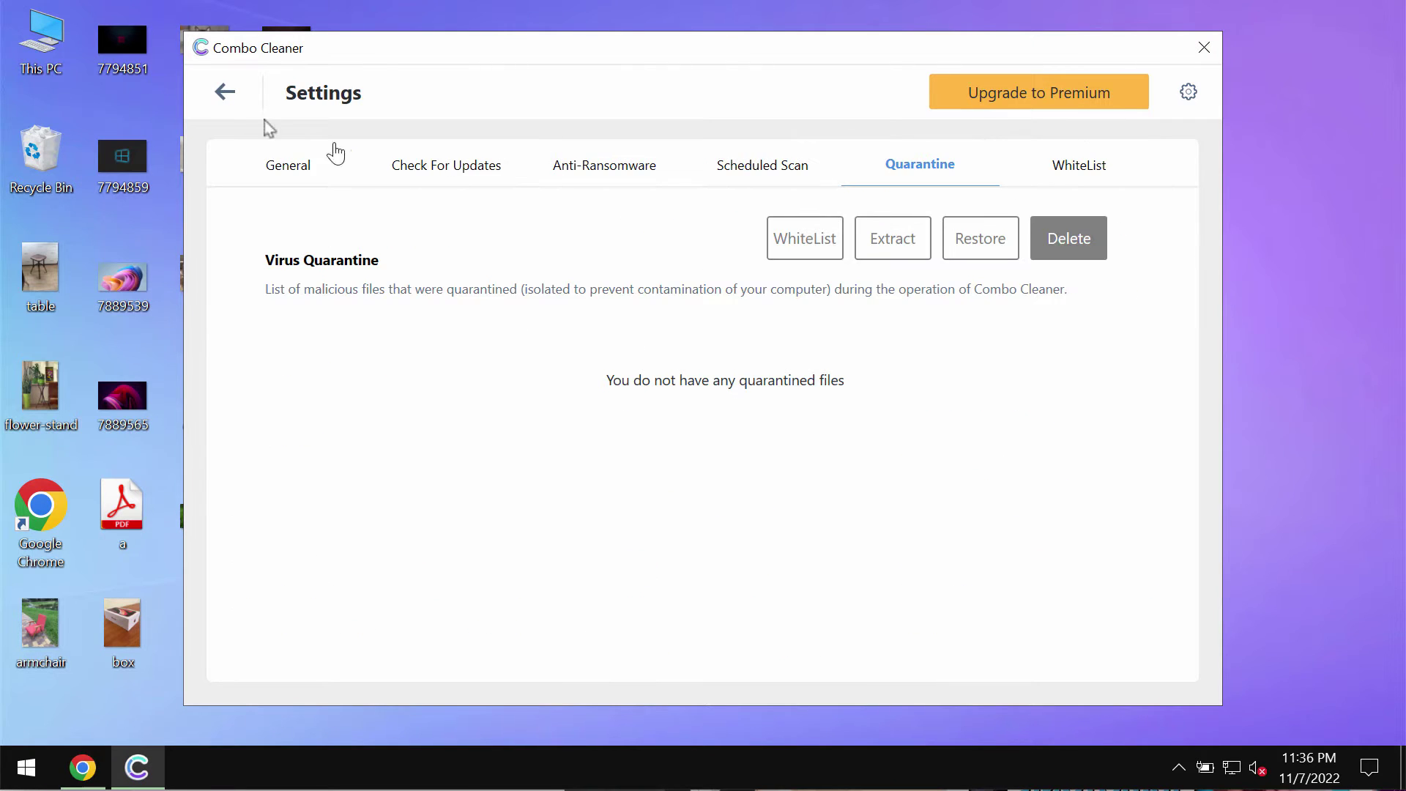
left_click(225, 96)
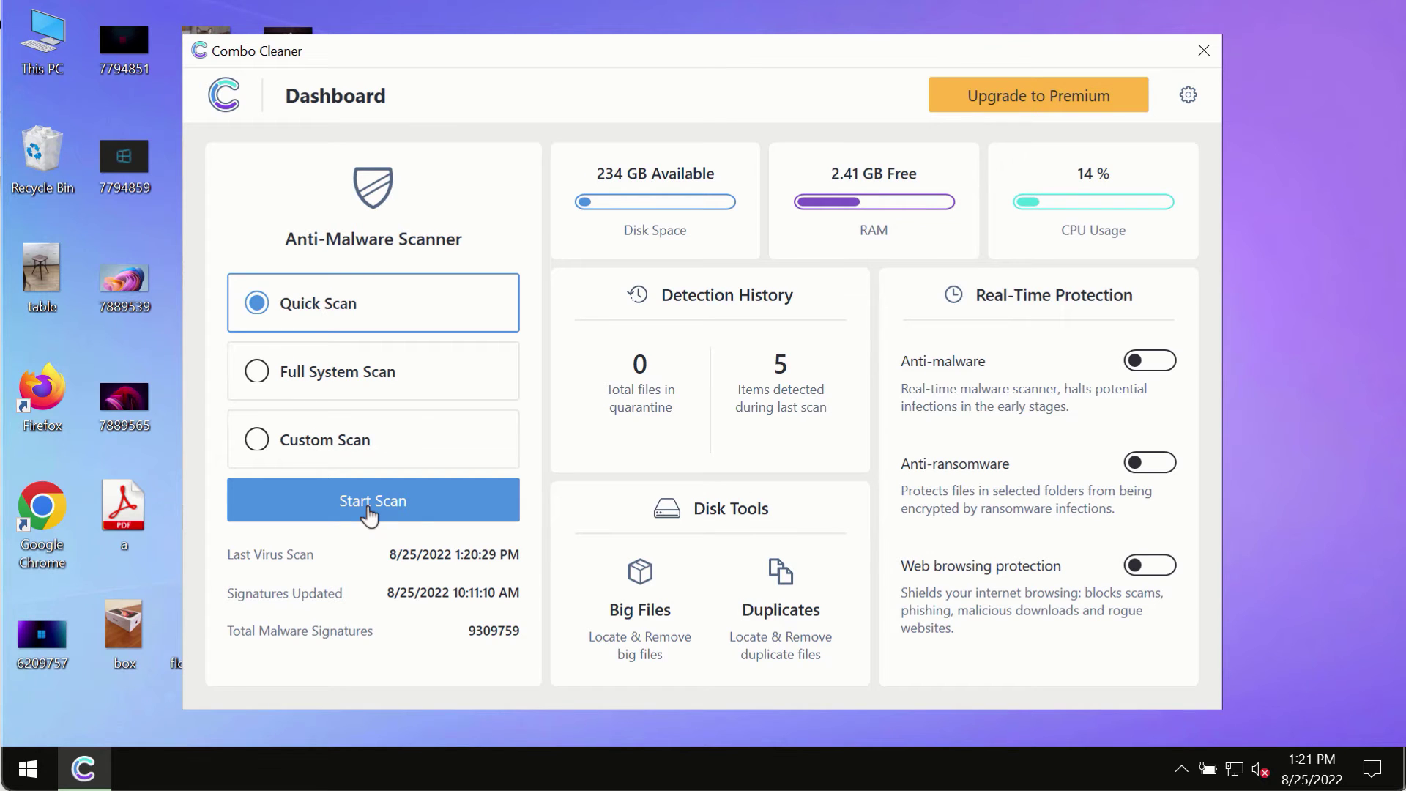
Step: Start a Quick Scan with the anti-malware scanner, check the dashboard and reopen the scan progress view
left_click(395, 511)
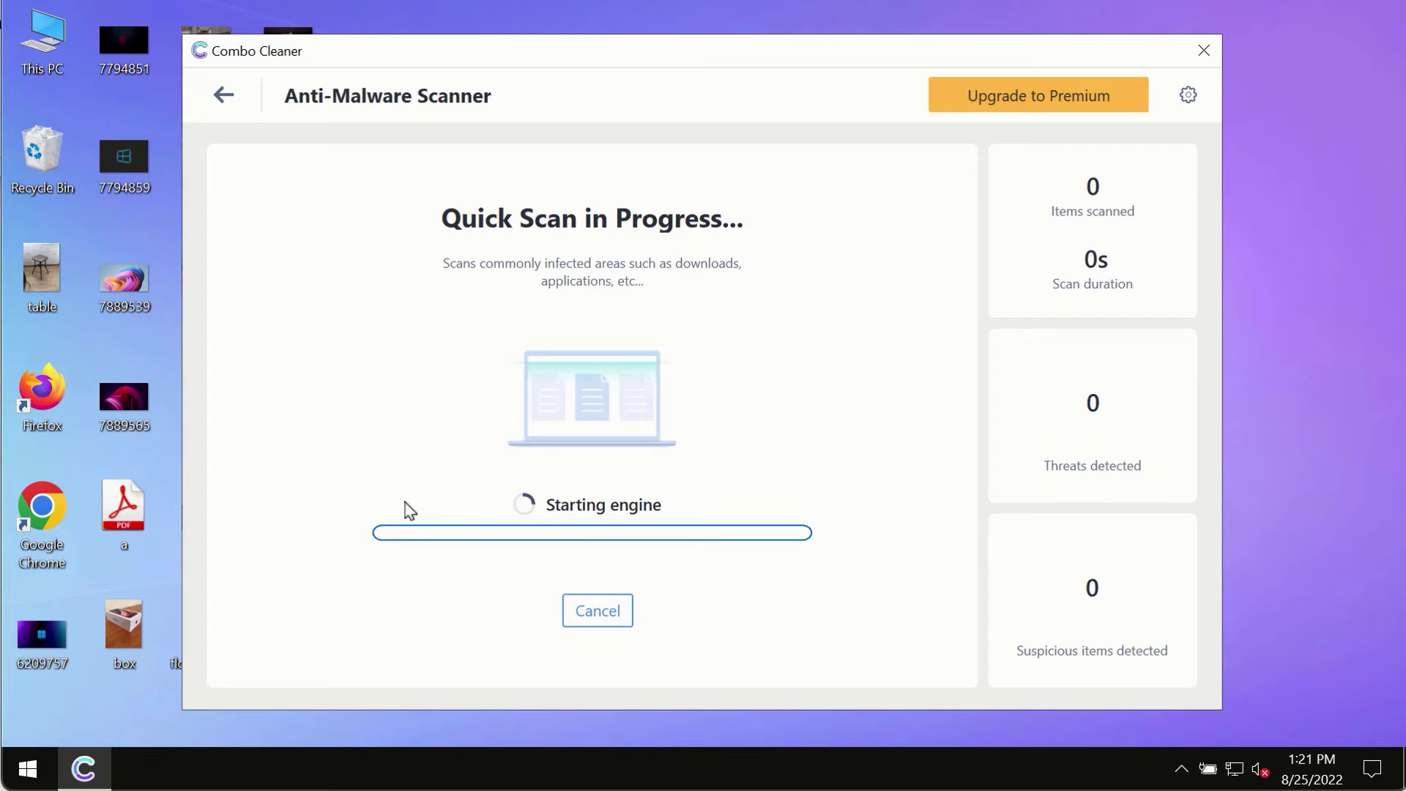
left_click(222, 93)
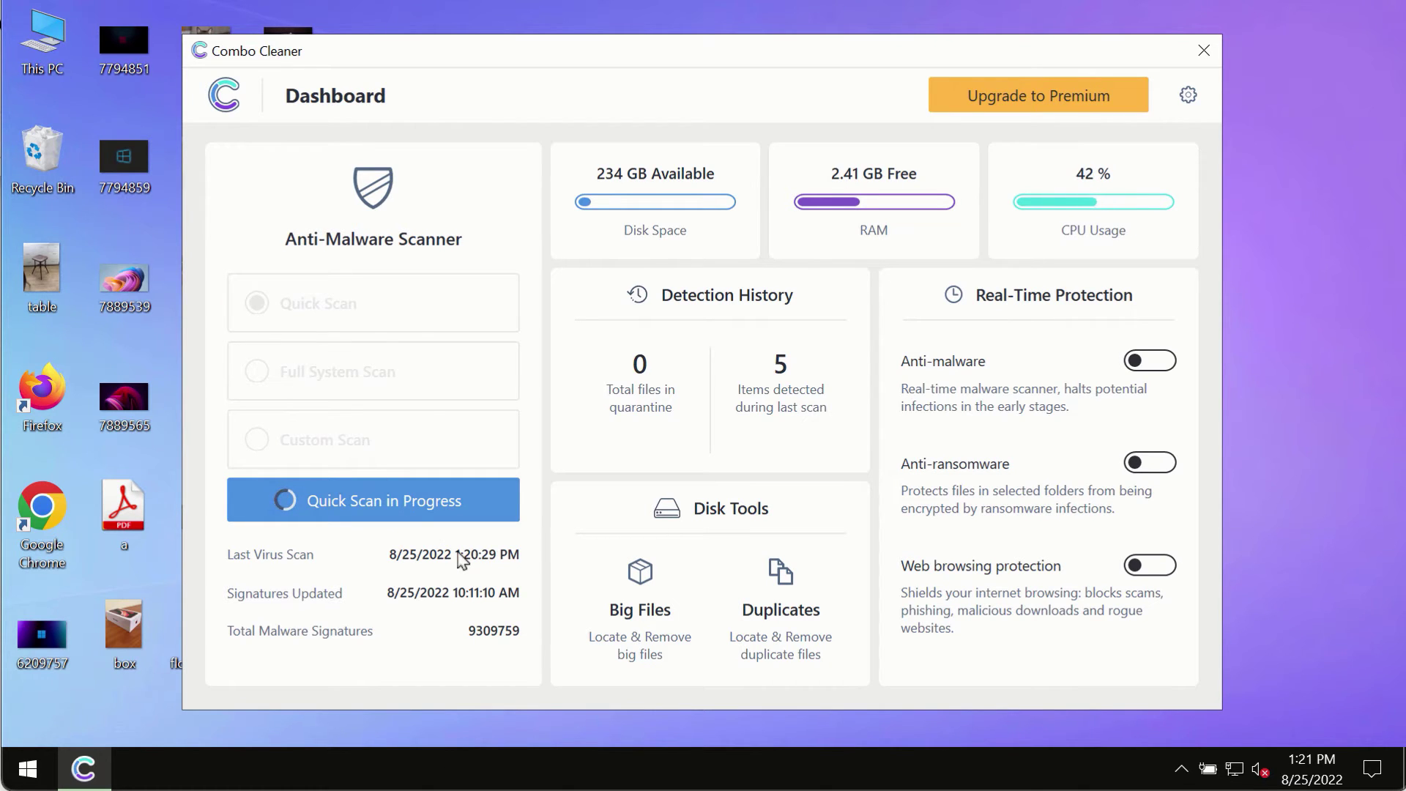
left_click(390, 492)
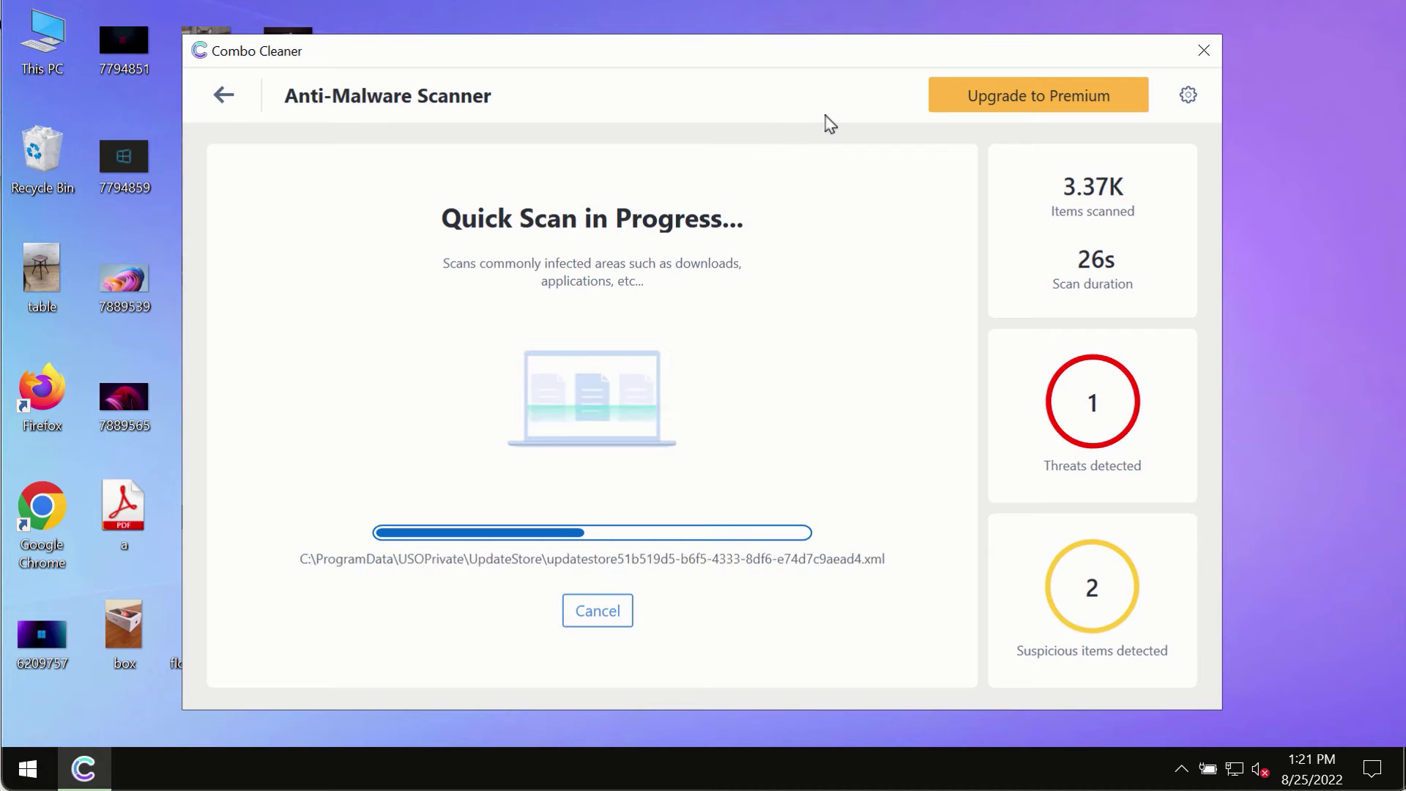
Step: Review the General and Anti-Ransomware settings during the scan, and return through the dashboard to the scan progress
left_click(1188, 99)
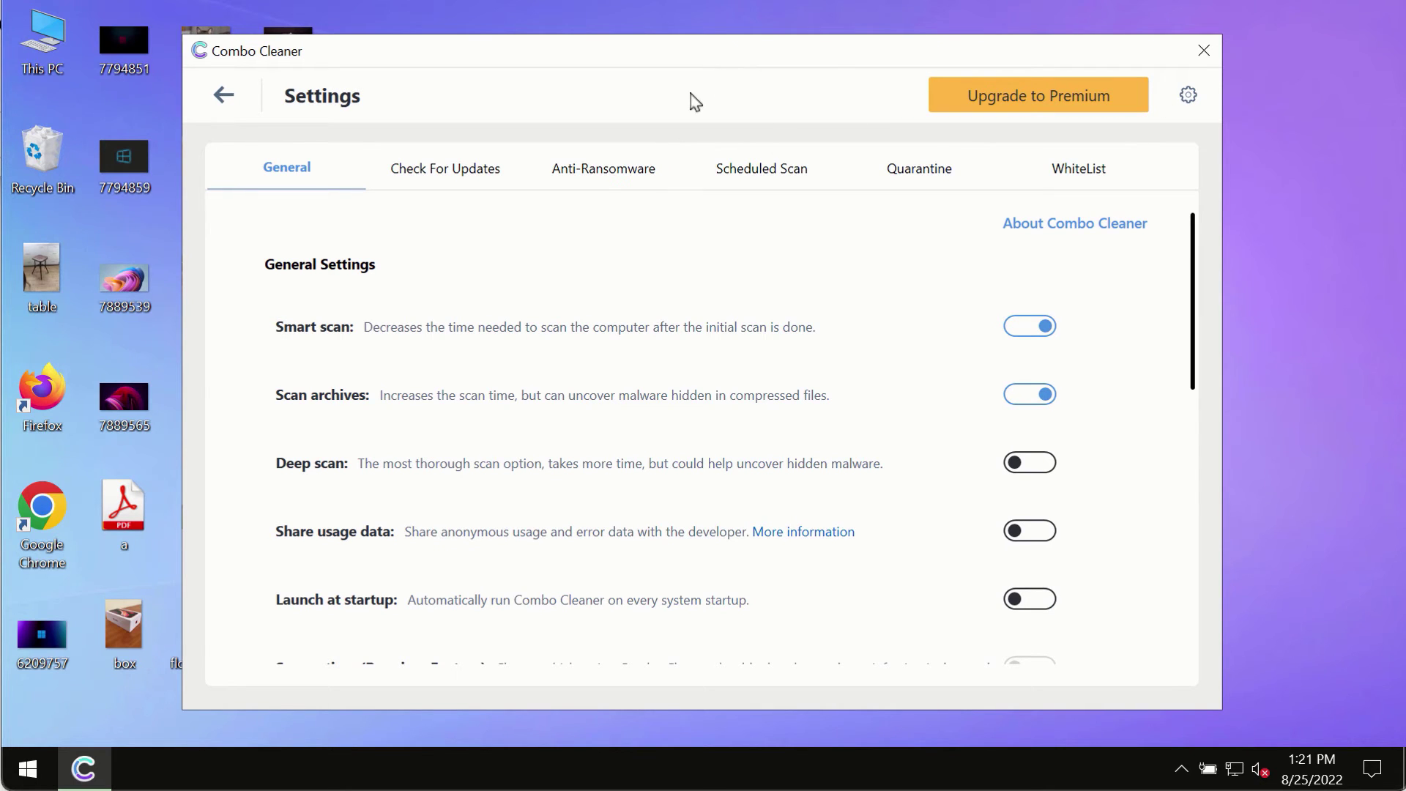
left_click(592, 173)
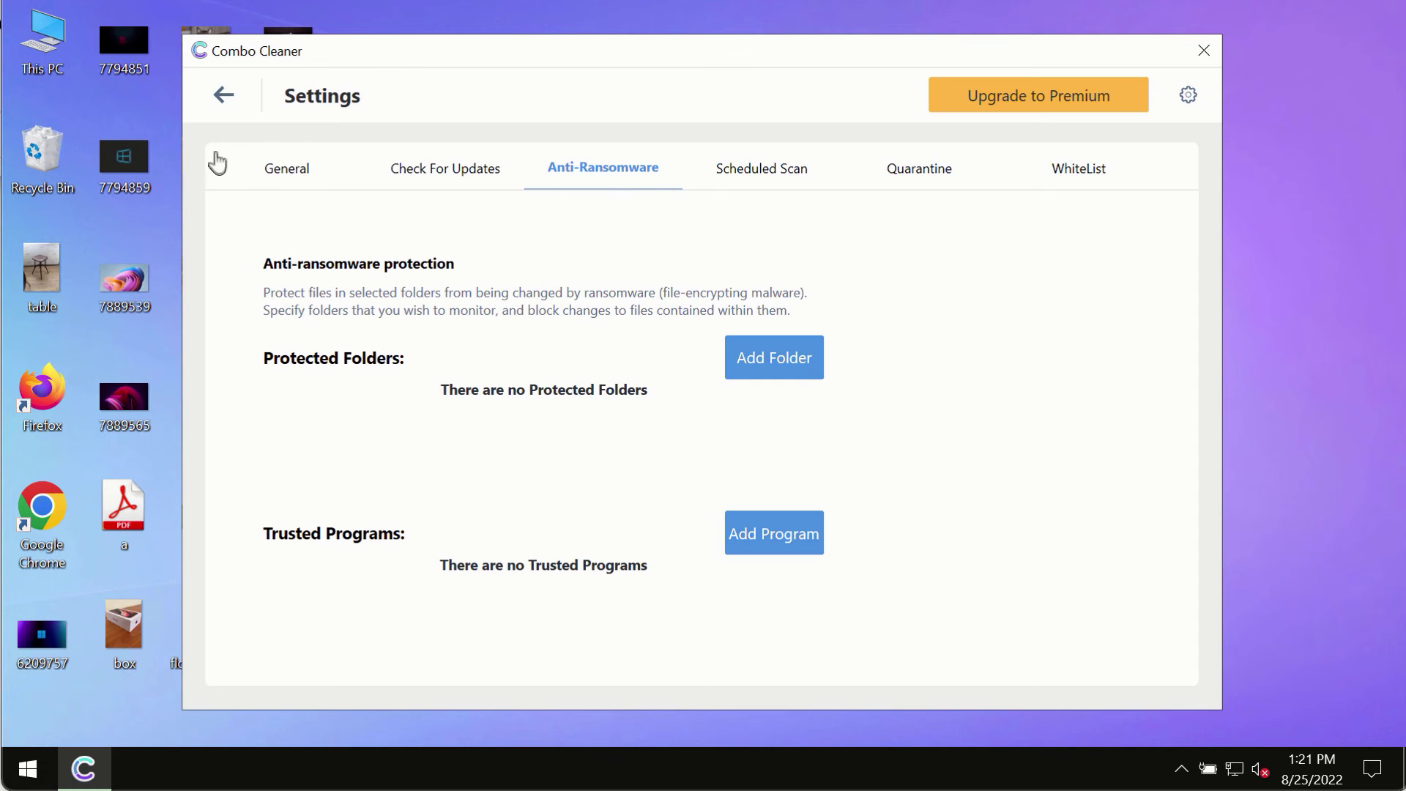
left_click(223, 102)
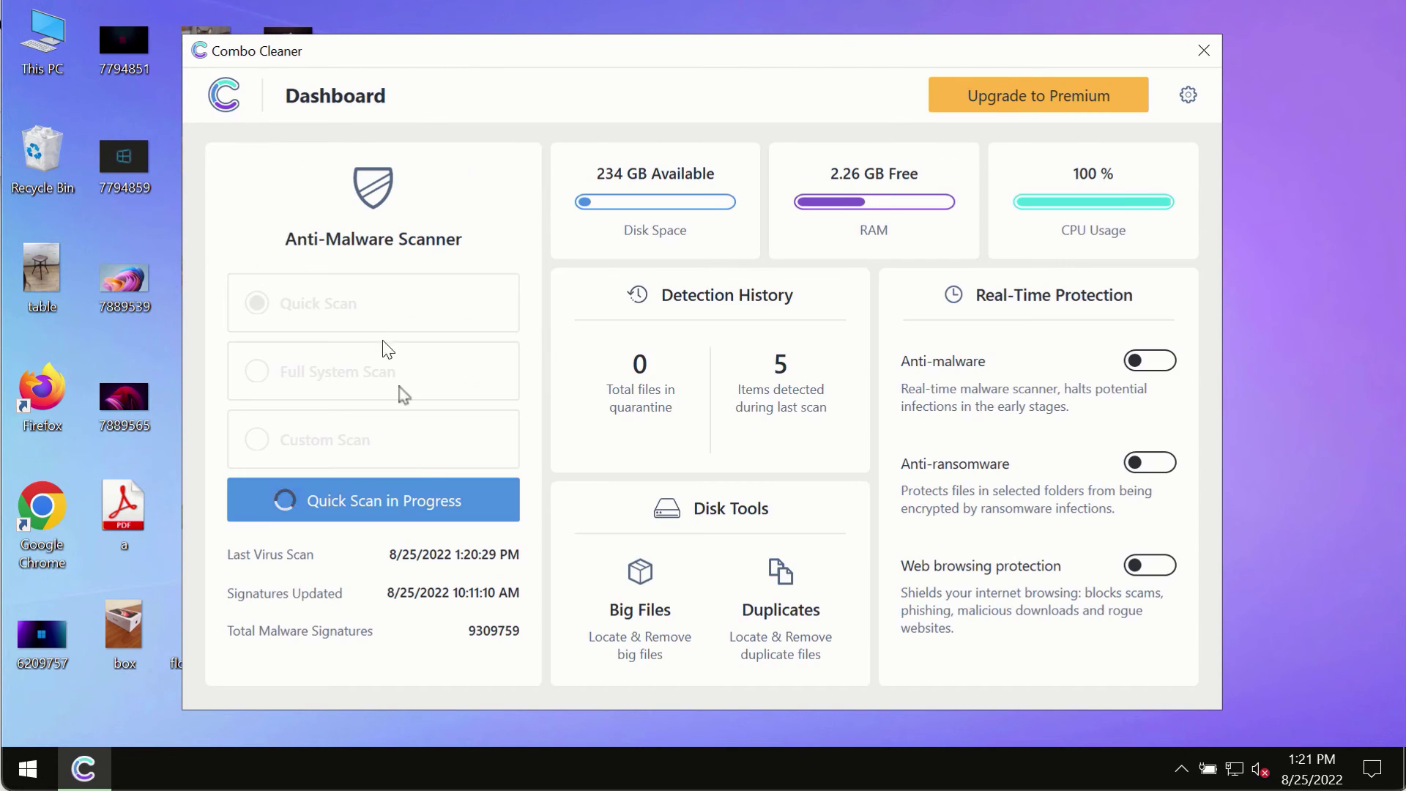
left_click(426, 485)
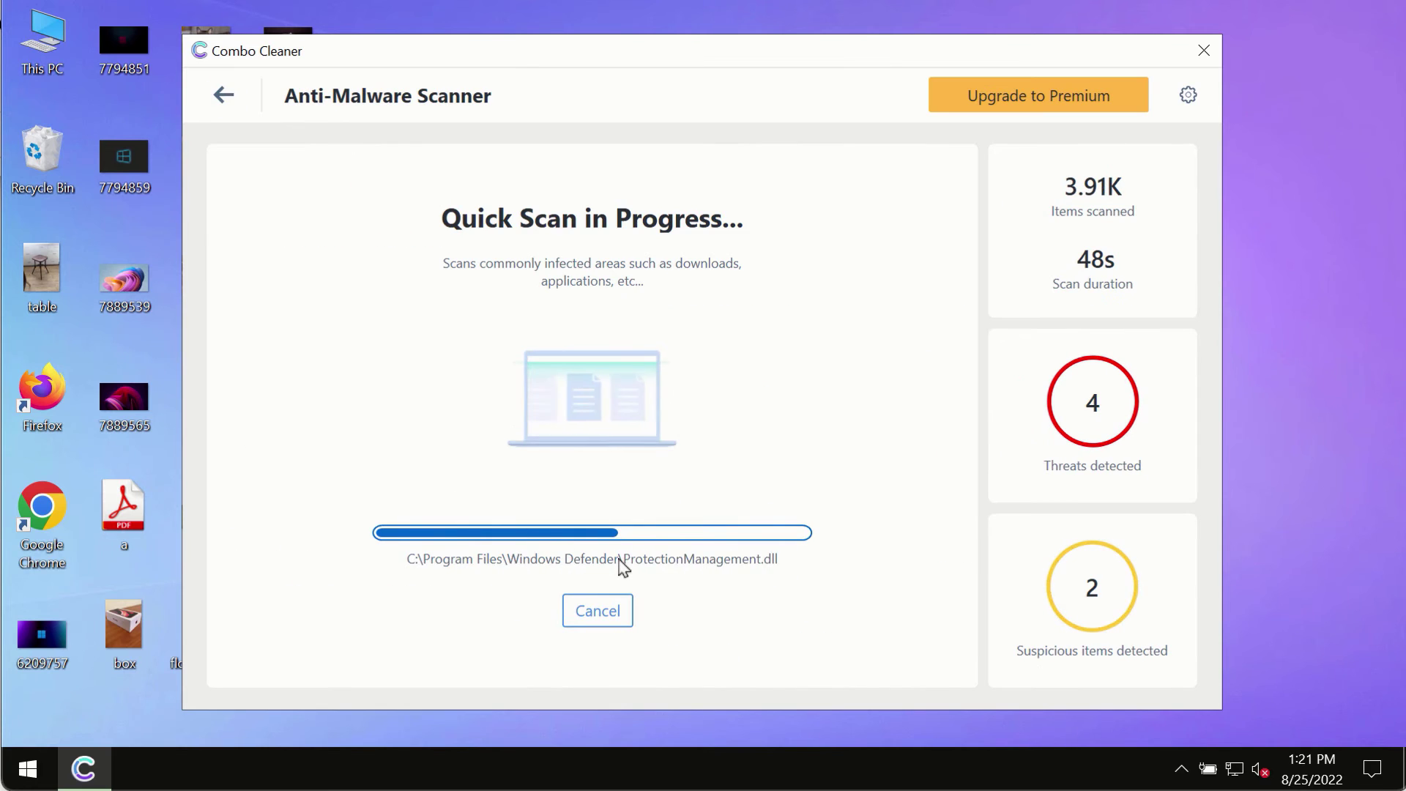